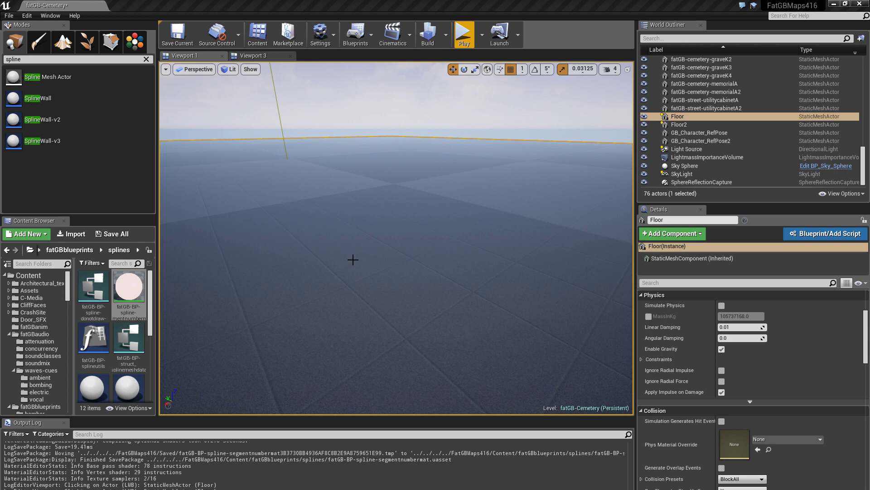
Step: Place a SplineWall-v2 actor on the open floor and move one spline point outward to lengthen the wall
left_click_drag(43, 119, 380, 283)
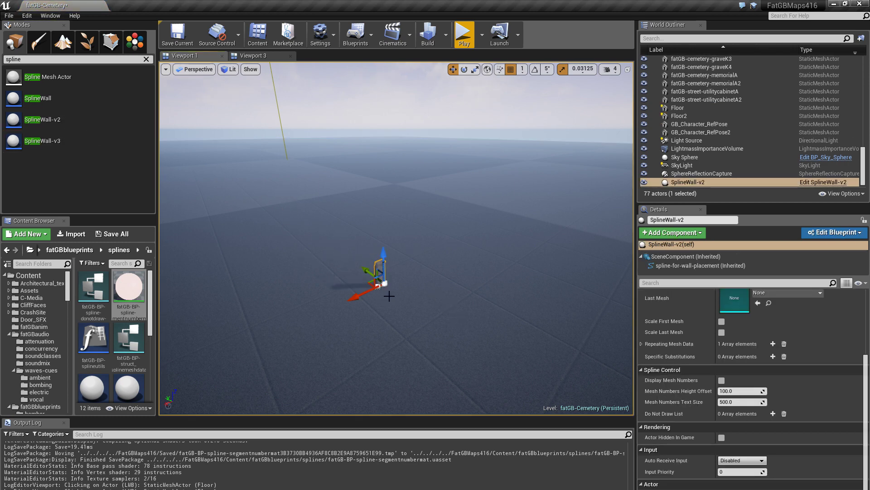
right_click_drag(344, 284, 354, 266)
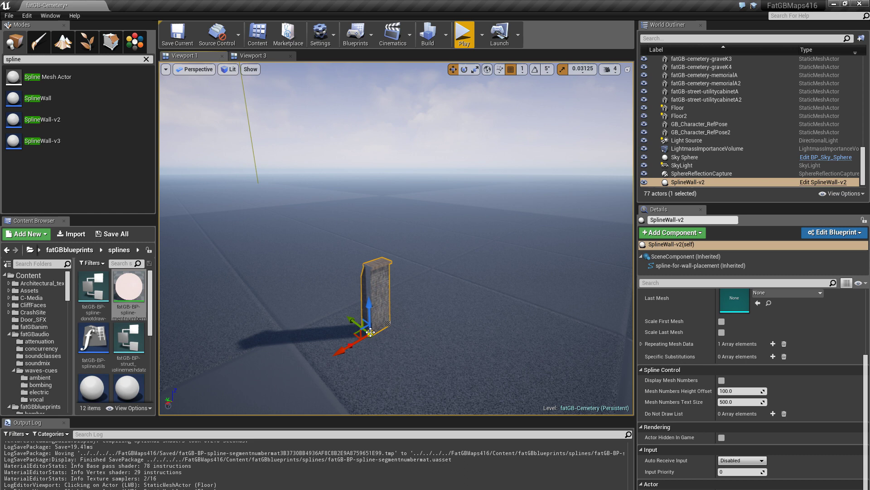
left_click_drag(346, 348, 248, 405)
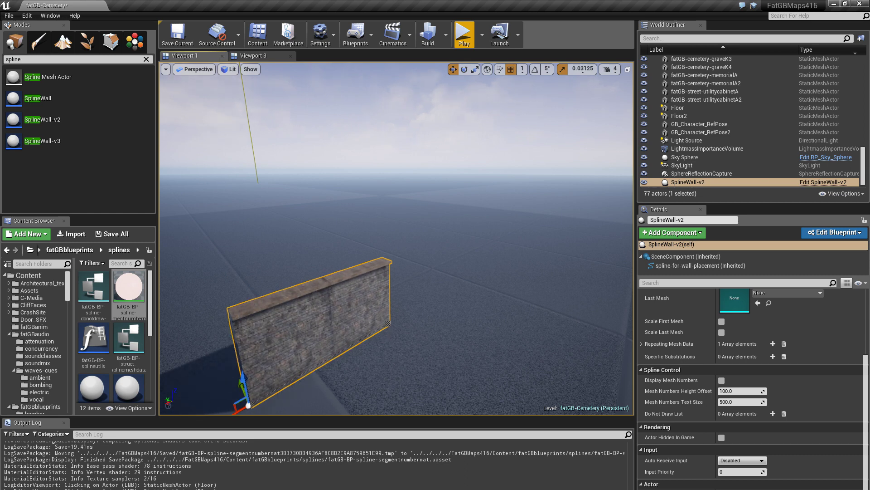
Step: Reposition the wall on the floor by moving the spline point at its opposite end
left_click(387, 323)
left_click_drag(371, 323, 540, 301)
key("e")
key("w")
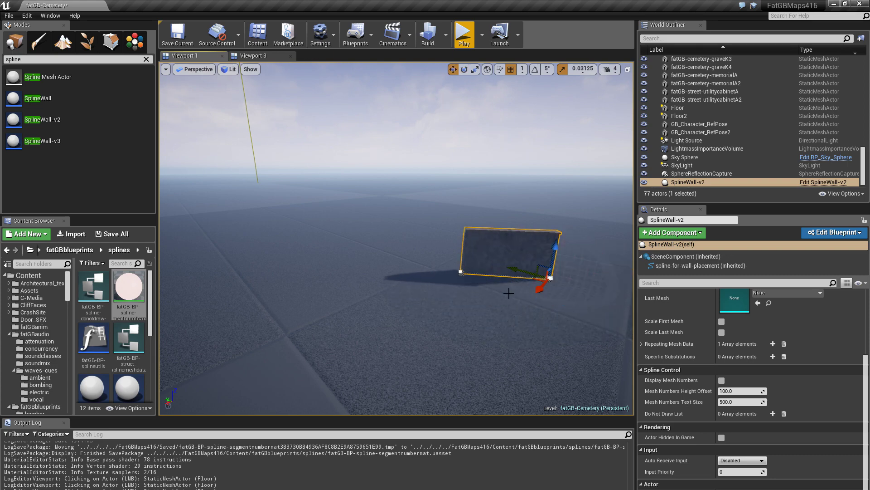
Step: Select the spline points at both ends of the wall's base and examine their handles up close
left_click(461, 272)
scroll(493, 277, "up", 4)
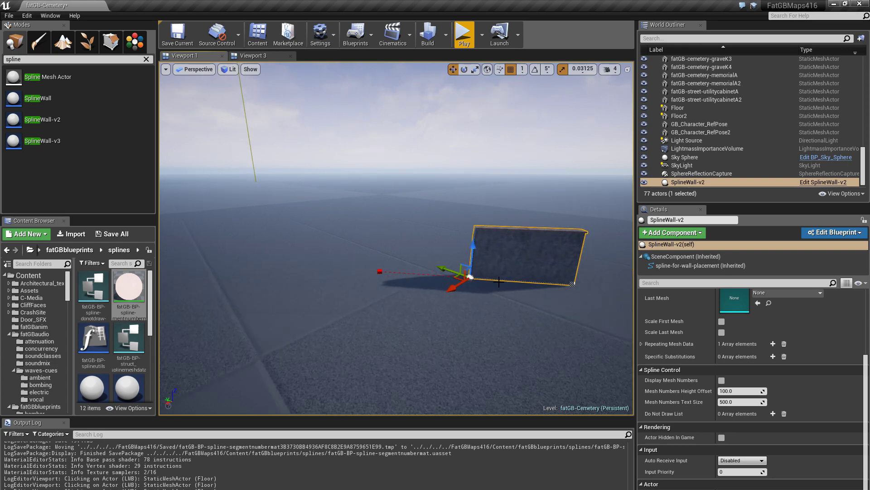
mouse_move(493, 277)
right_mouse_down()
mouse_move(426, 288)
mouse_move(494, 283)
mouse_move(481, 274)
mouse_move(512, 277)
mouse_move(462, 279)
mouse_move(492, 281)
right_mouse_up()
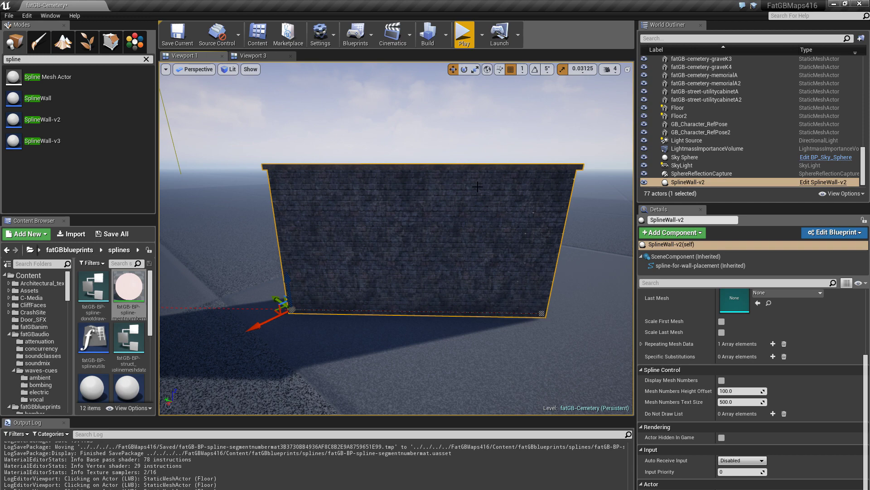
left_click(542, 314)
key("f")
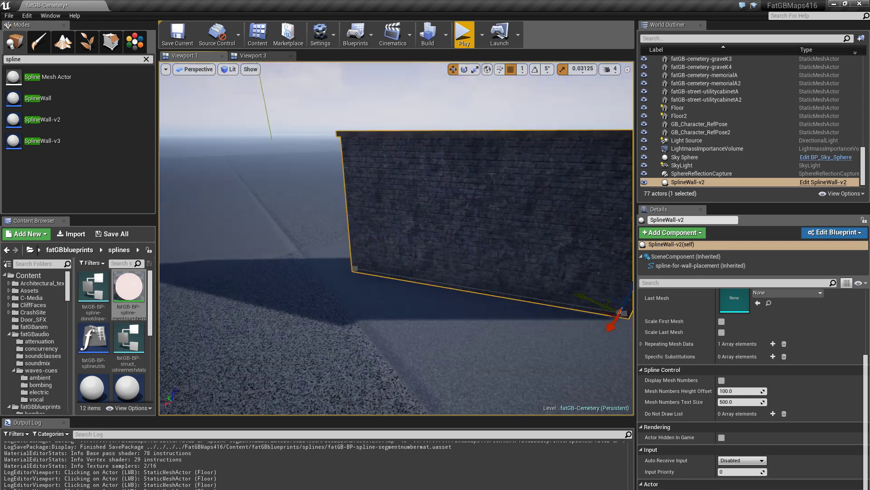
mouse_move(356, 232)
right_mouse_down()
mouse_move(360, 265)
mouse_move(356, 232)
right_mouse_up()
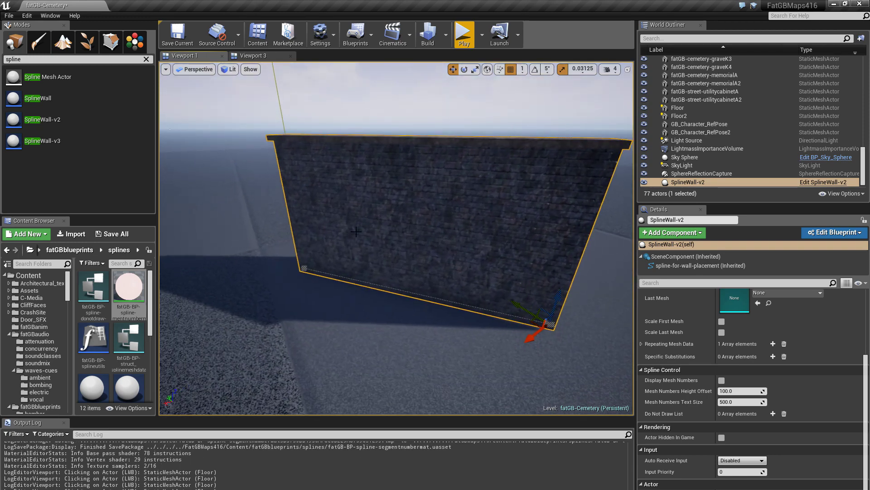
left_click(303, 268)
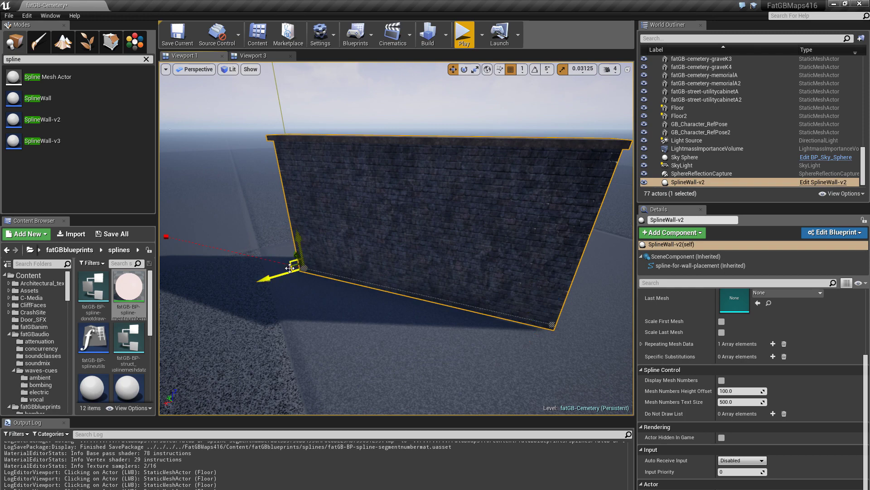
left_click(292, 268)
left_click(300, 265)
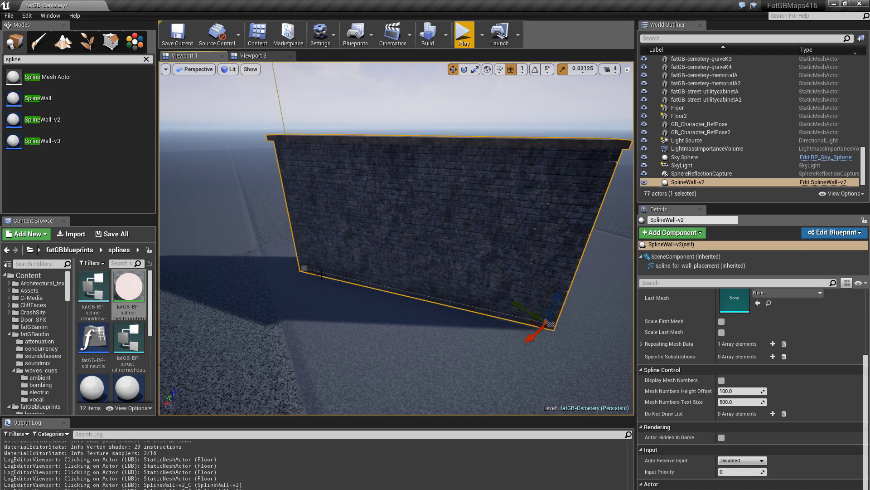
Step: Extend the wall into a curve by adding a new spline point beyond its end
mouse_move(324, 277)
right_mouse_down()
mouse_move(326, 295)
mouse_move(324, 277)
right_mouse_up()
left_click(468, 209)
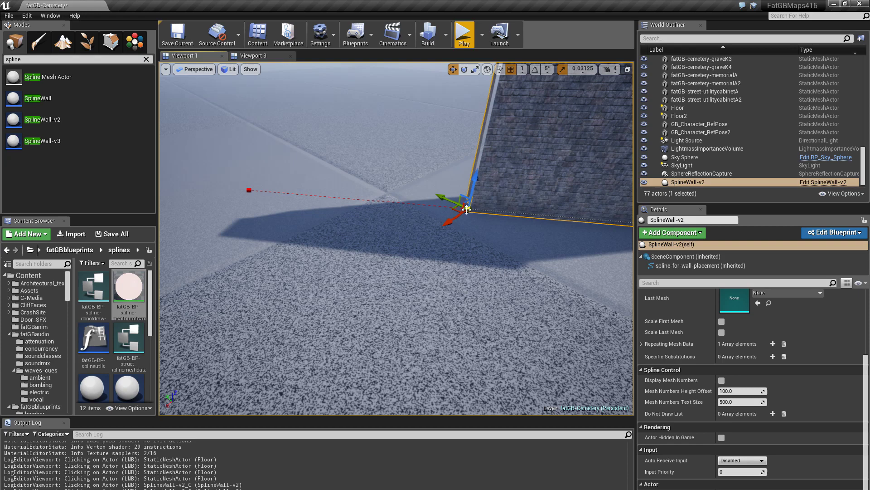
left_click_drag(459, 209, 195, 212)
scroll(468, 255, "down", 6)
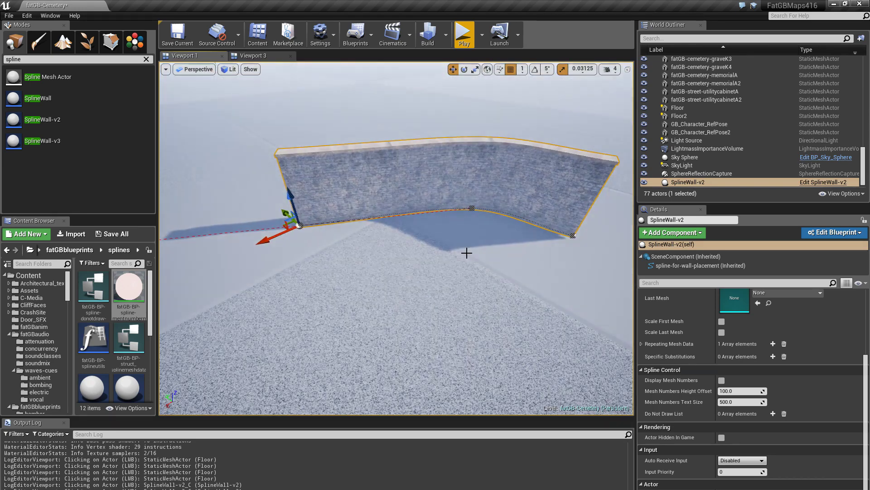
Step: Move the wall's middle spline point slightly to even out the curve between the two ends
right_click_drag(468, 256, 476, 271)
left_click(449, 173)
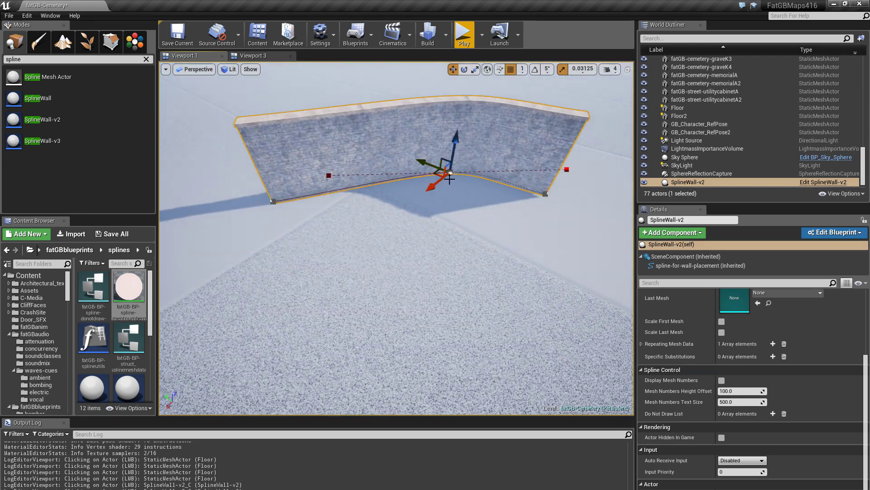
left_click_drag(424, 175, 400, 183)
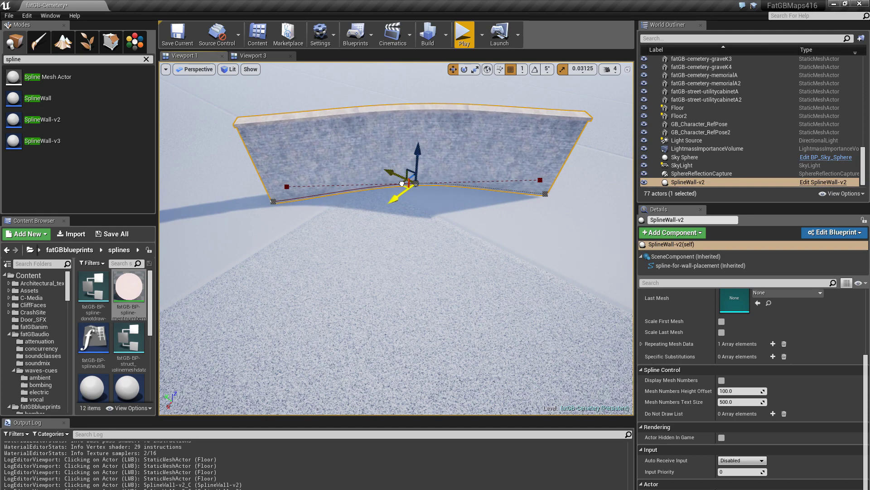
mouse_move(402, 180)
left_mouse_down()
mouse_move(400, 142)
mouse_move(412, 188)
mouse_move(402, 190)
mouse_move(393, 182)
mouse_move(406, 171)
mouse_move(469, 164)
mouse_move(376, 165)
mouse_move(405, 175)
left_mouse_up()
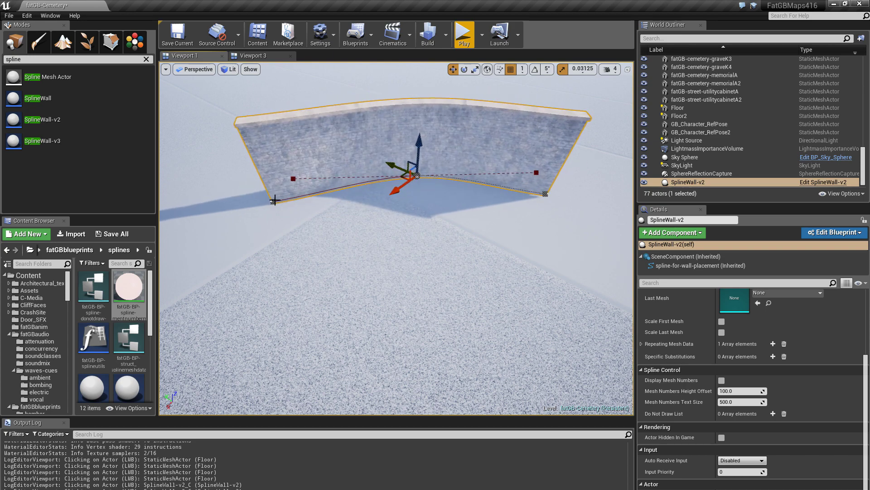
Step: Try to extend the wall with another spline point beyond its end, and undo it
left_click(274, 200)
left_click_drag(273, 201, 161, 182, "alt")
mouse_move(254, 218)
right_mouse_down()
mouse_move(204, 206)
mouse_move(247, 276)
mouse_move(246, 225)
right_mouse_up()
key("ctrl+z")
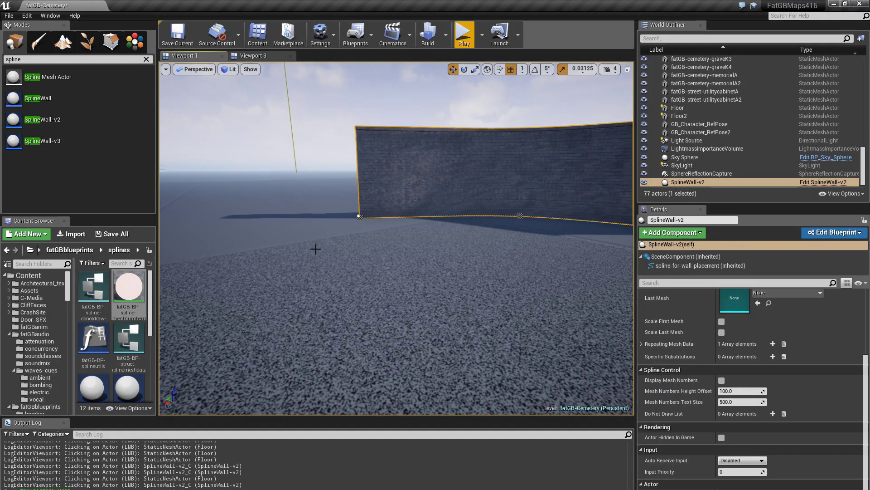
Step: Rotate the wall's middle spline point slightly to adjust the direction of the bend
right_click_drag(356, 281, 395, 340)
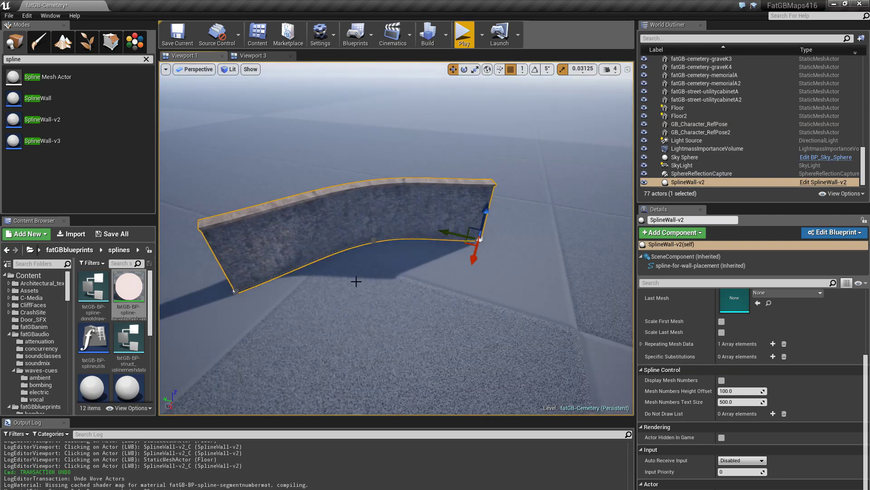
left_click(373, 239)
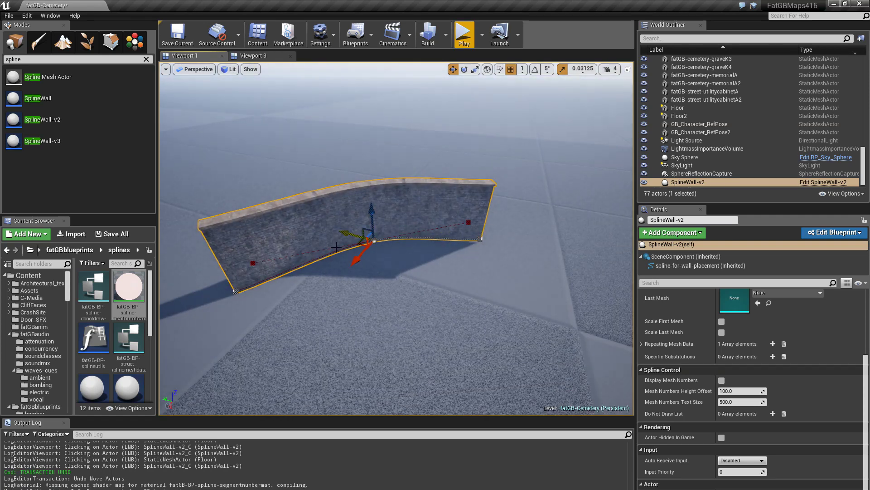
key("e")
left_click_drag(352, 262, 350, 244)
key("r")
Step: Add another spline point beyond the wall's end and position it so the wall forms an S-shaped curve
left_click(236, 291)
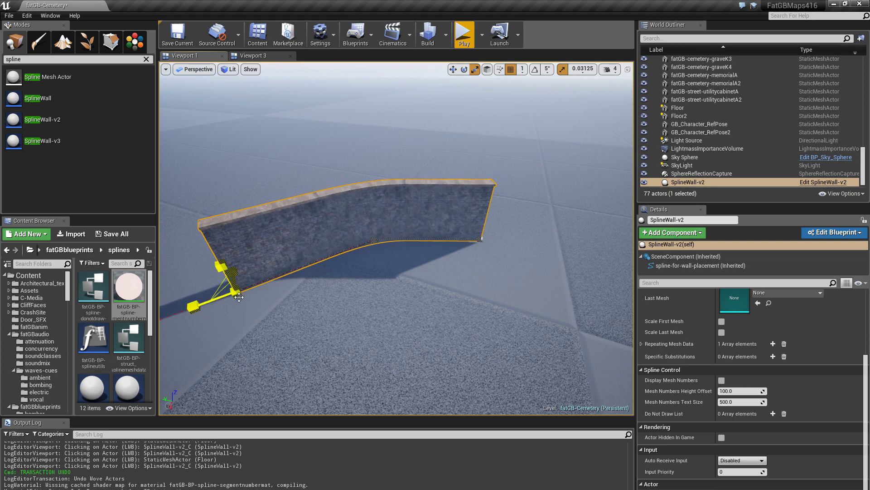
key("w")
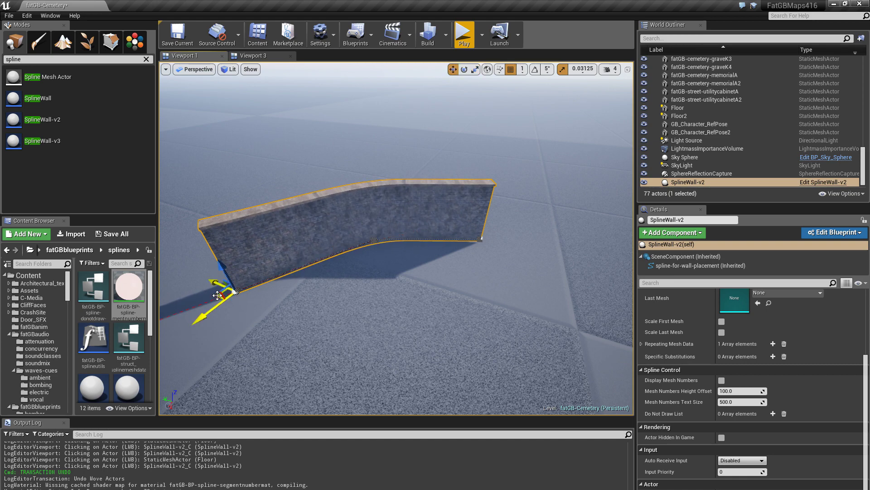
left_click_drag(217, 295, 189, 281)
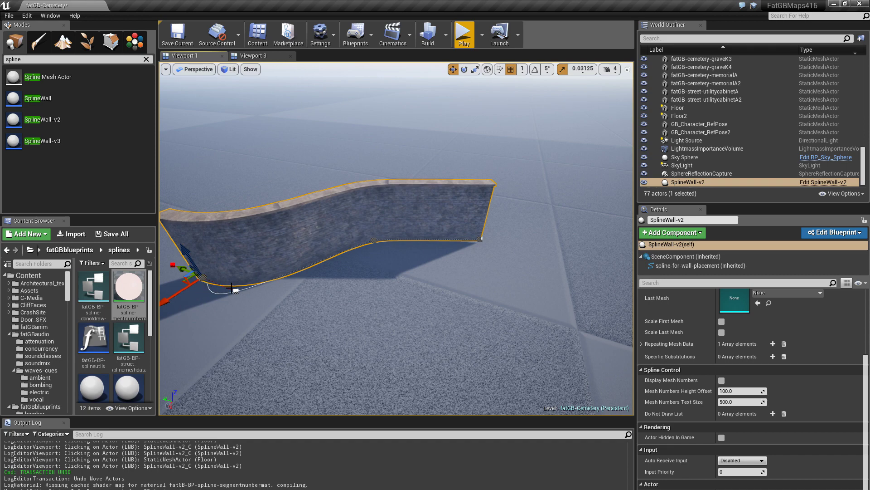
left_click_drag(178, 293, 165, 300)
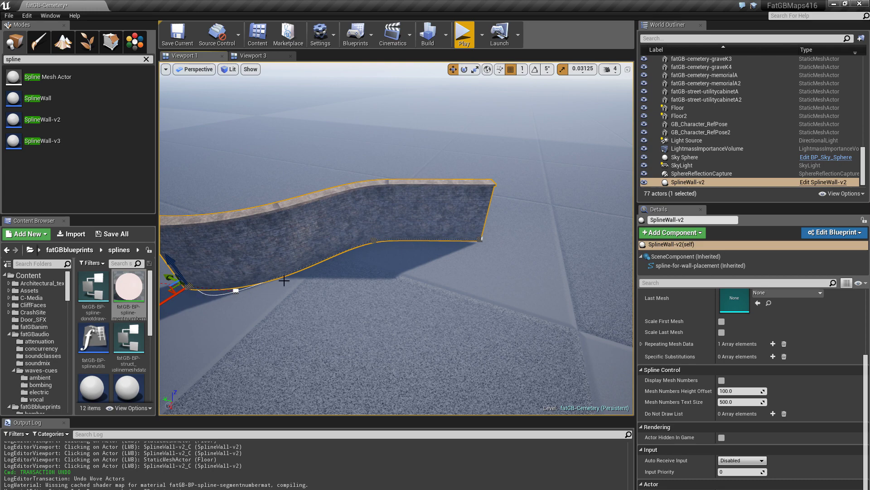
key("f")
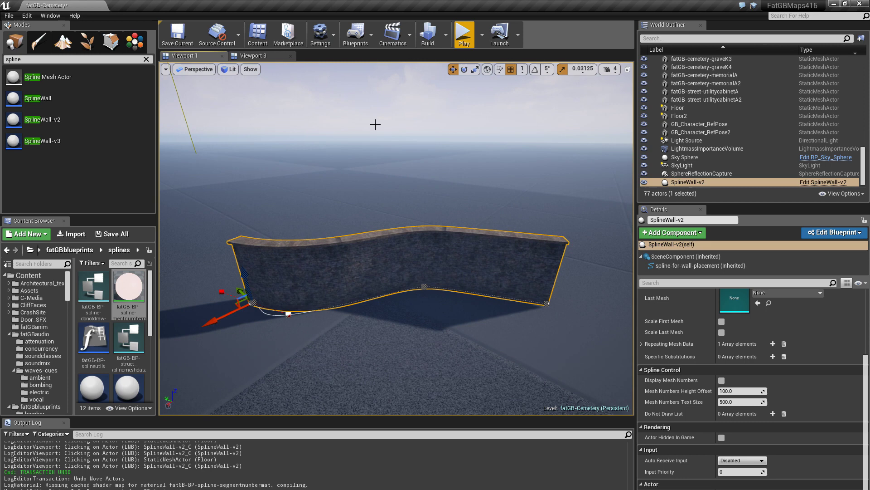
Step: Build the level's lighting with the curved spline wall in place
left_click(428, 34)
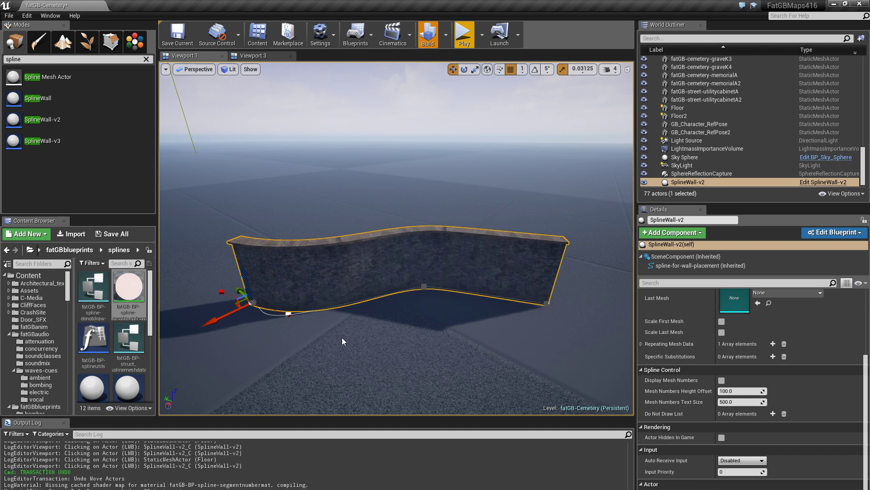
right_click_drag(342, 338, 348, 362)
key("w")
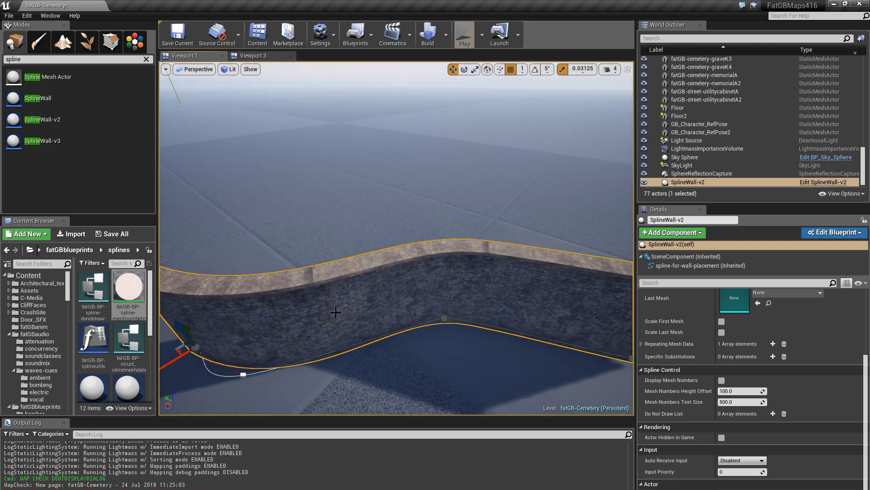
key("s")
right_click_drag(337, 305, 338, 303)
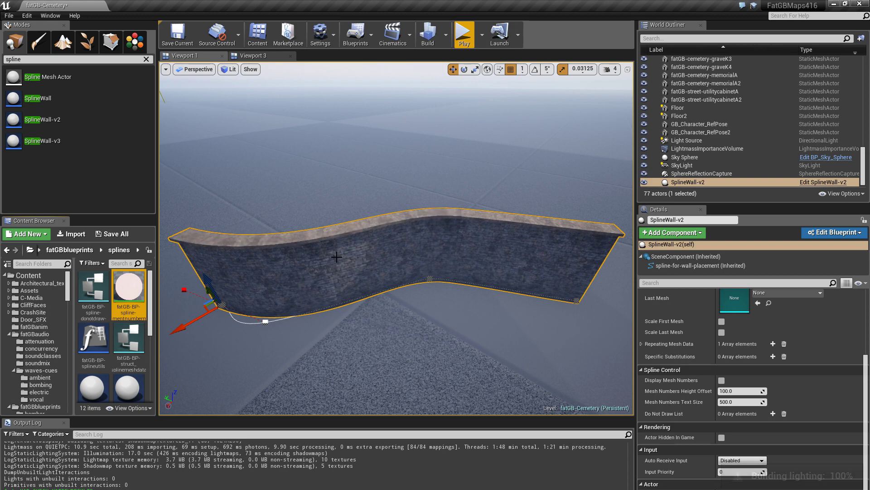
Step: Examine the baked lighting and shading across the curved wall's surface from several angles
right_click_drag(337, 257, 363, 258)
key("a")
right_click_drag(333, 231, 334, 232)
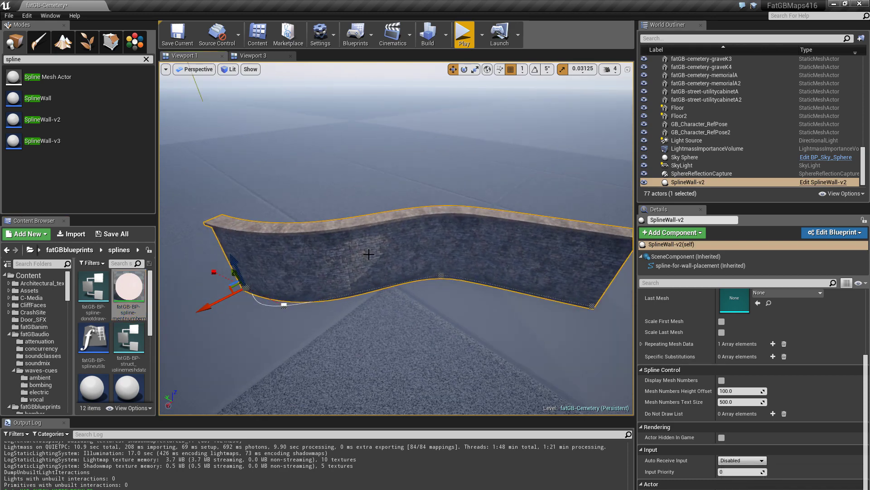
right_click_drag(350, 254, 353, 271)
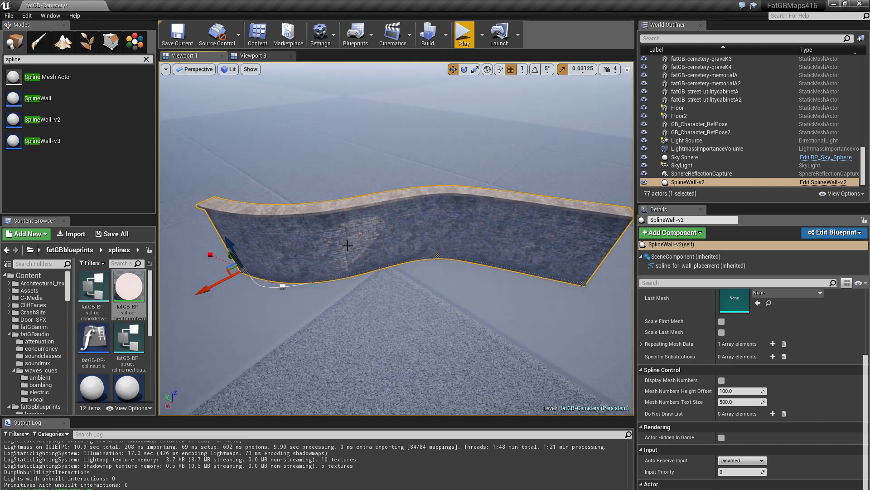
right_click_drag(393, 243, 446, 191)
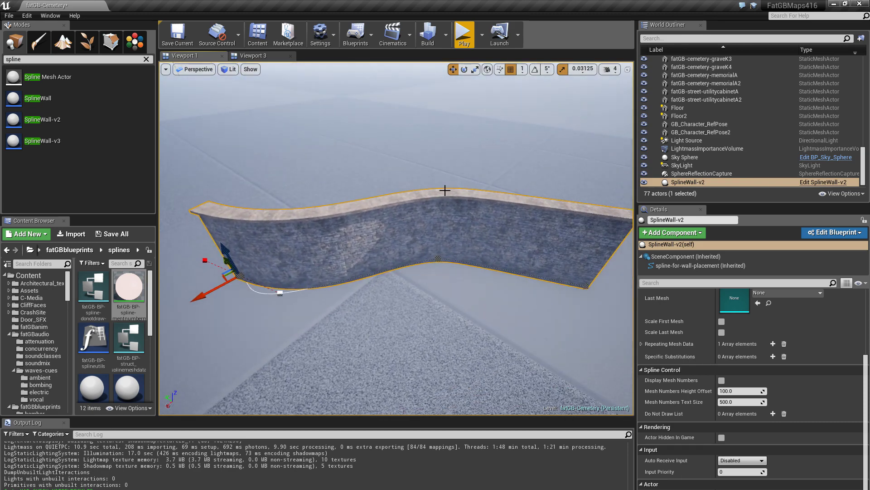
right_click_drag(331, 266, 314, 245)
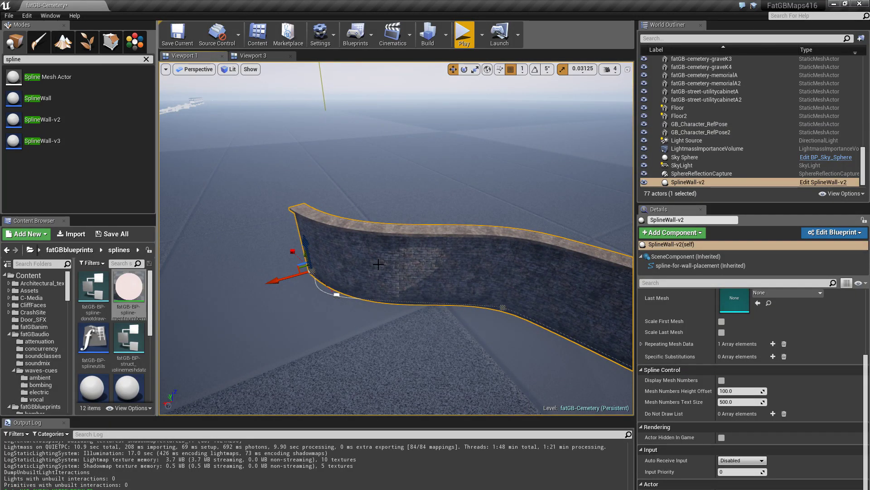
right_click_drag(358, 267, 394, 267)
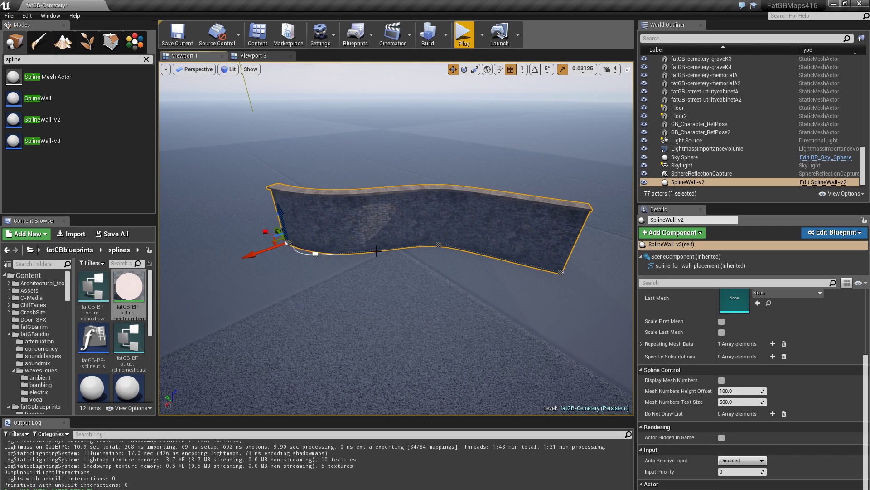
Step: Select the fatGB-BP-train-trackbed actor and inspect its rails, fence and spline points along the track
mouse_move(441, 277)
right_mouse_down()
mouse_move(190, 278)
mouse_move(440, 290)
right_mouse_up()
left_click(379, 188)
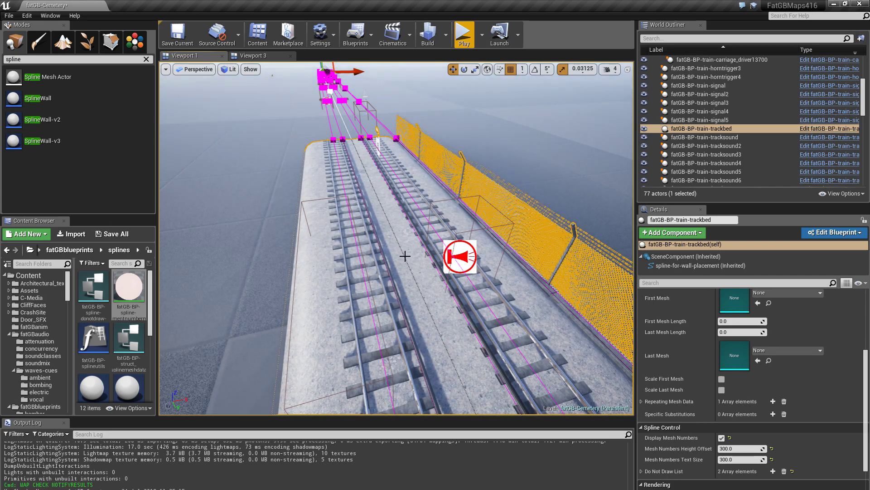
right_click_drag(404, 256, 241, 242)
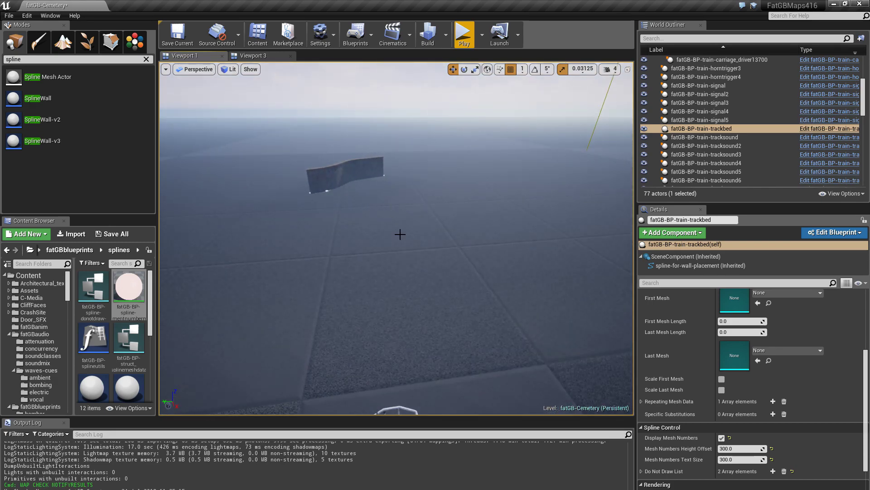
key("f")
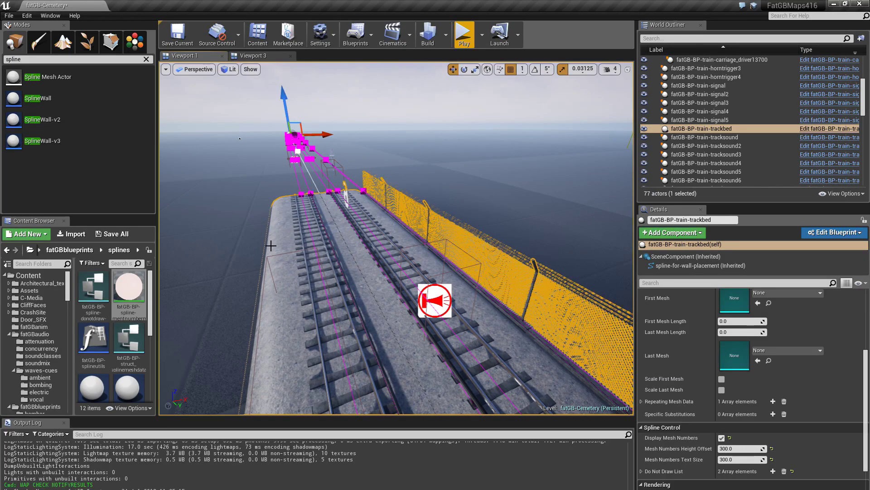
right_click_drag(271, 245, 521, 247)
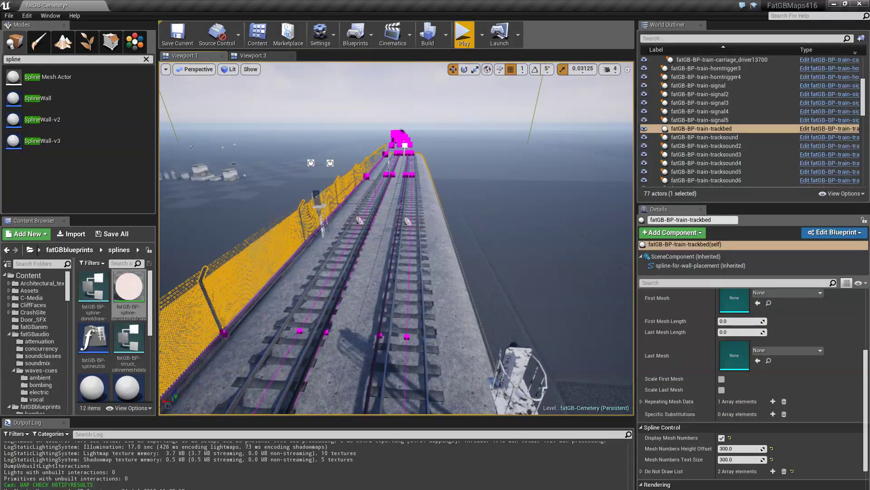
Step: Compare the trackbed deselected and selected, and examine its rails, fence and spline points from above and at track level
left_click_drag(472, 250, 264, 243)
left_click(401, 247)
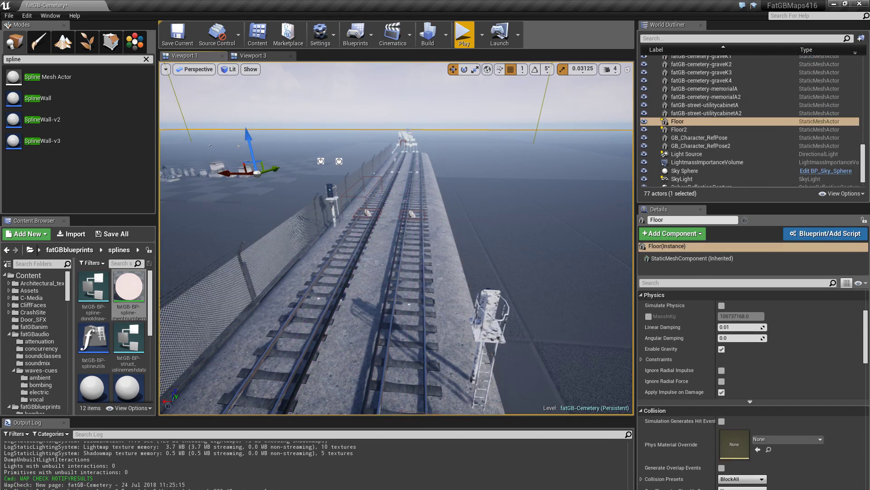
left_click(430, 250)
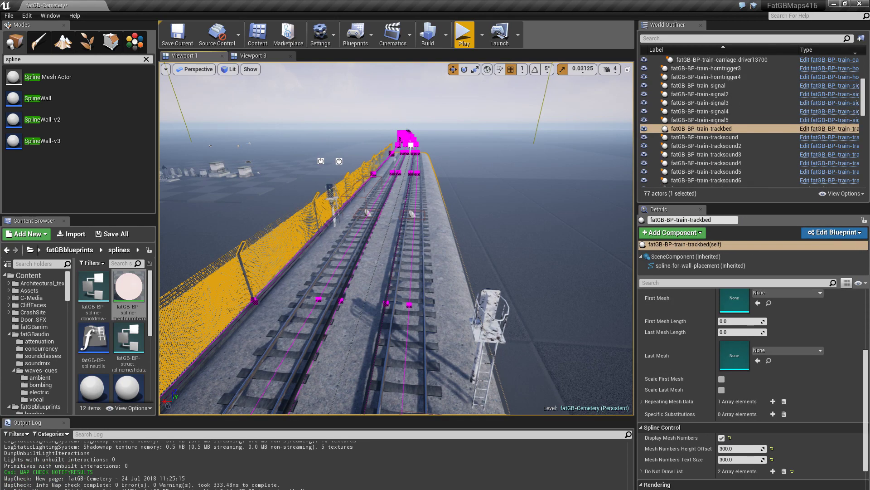
left_click(397, 278)
right_click_drag(375, 283, 385, 259)
key("w")
right_click_drag(369, 297, 368, 298)
left_click(357, 315)
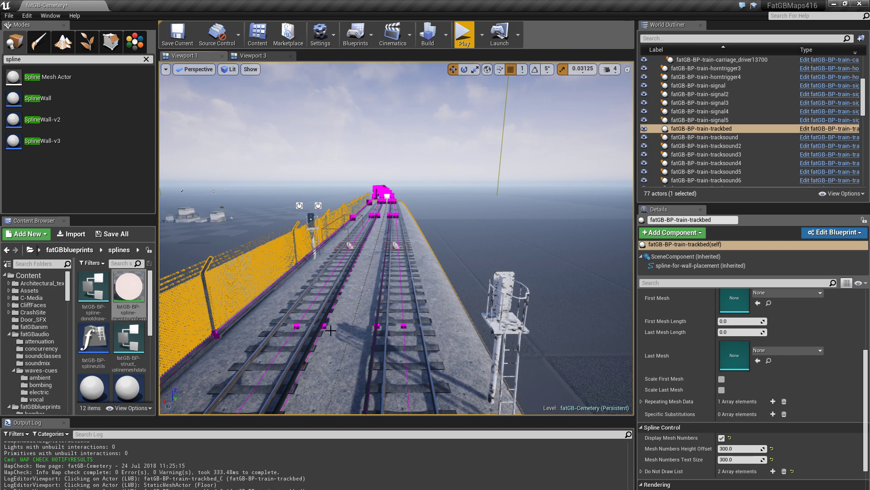
key("w")
mouse_move(335, 337)
right_mouse_down()
mouse_move(328, 335)
mouse_move(335, 338)
right_mouse_up()
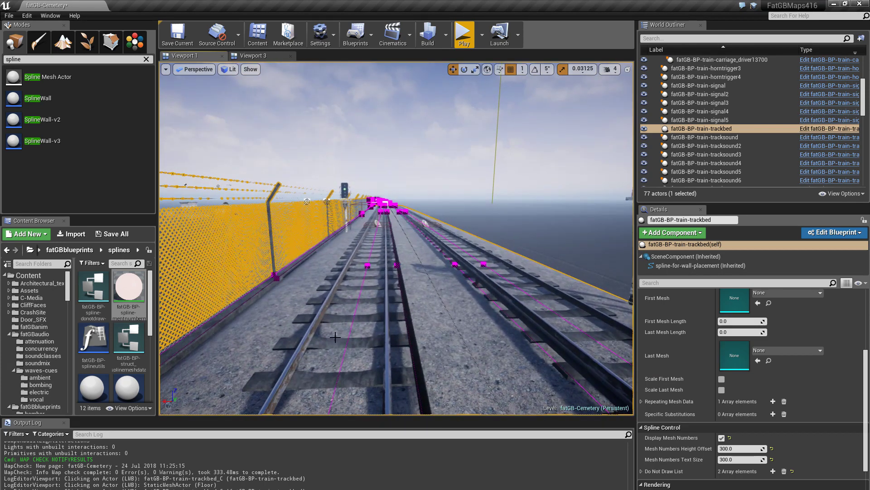
left_click(457, 264)
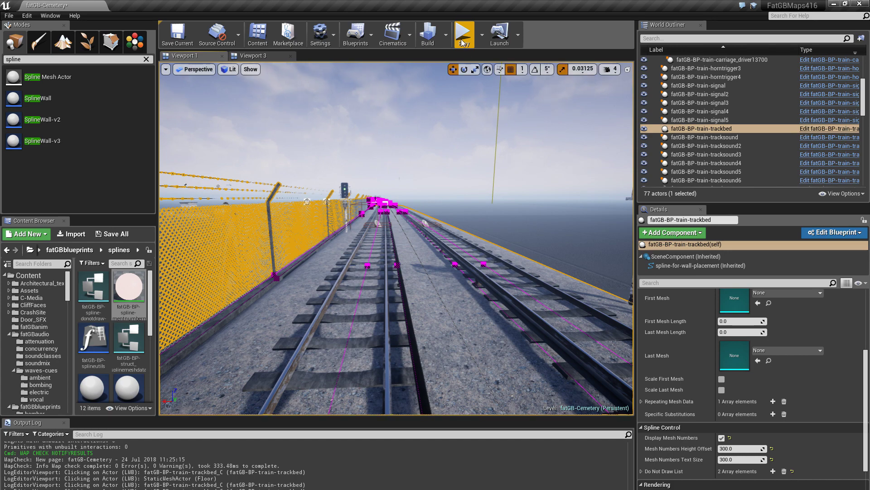
Step: Play the level in the viewport, watch the train run along the spline track, and stop the play session
key("alt+p")
key("a")
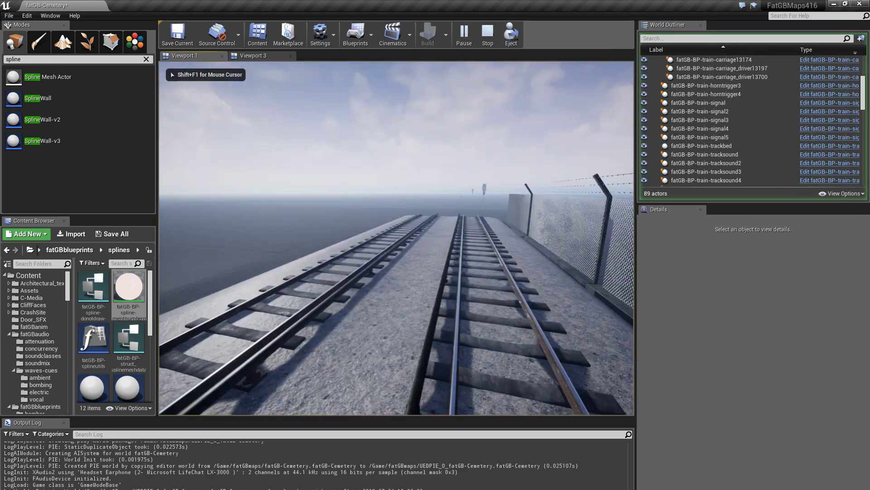
key("a")
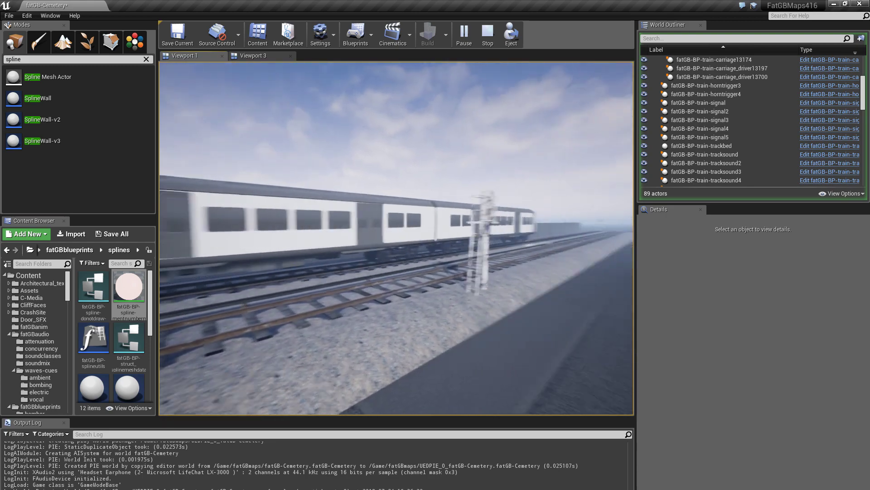
key("Escape")
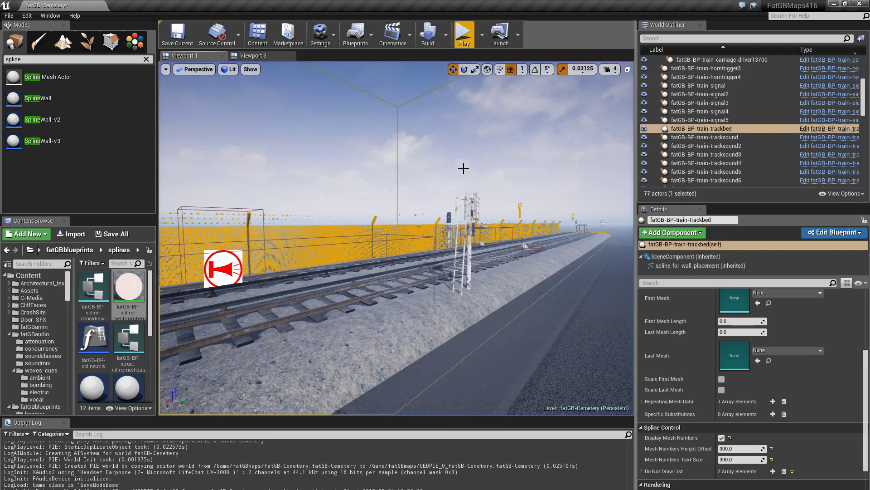
Step: Select the Floor in place of the trackbed and examine the segment numbers and the undrawn stretch where the rails and fence end
right_click_drag(457, 234, 303, 234)
key("d")
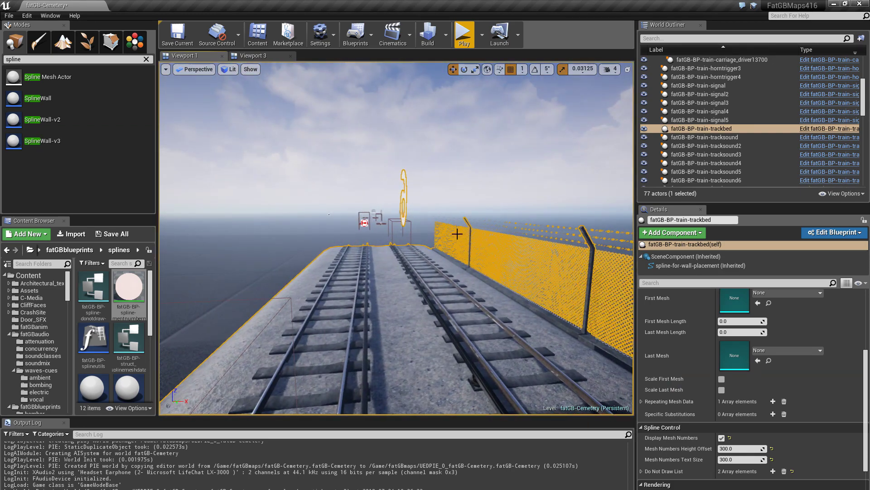
left_click(404, 242)
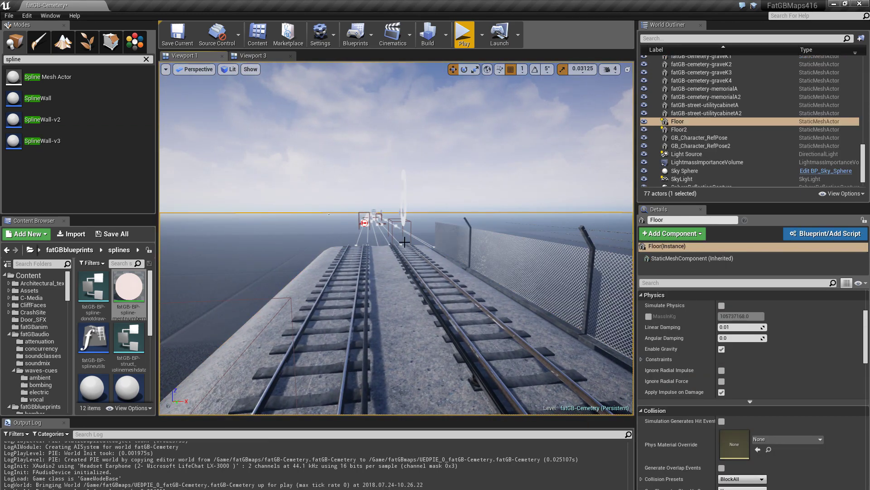
right_click_drag(356, 273, 424, 309)
key("a")
key("d")
right_click_drag(365, 212, 415, 234)
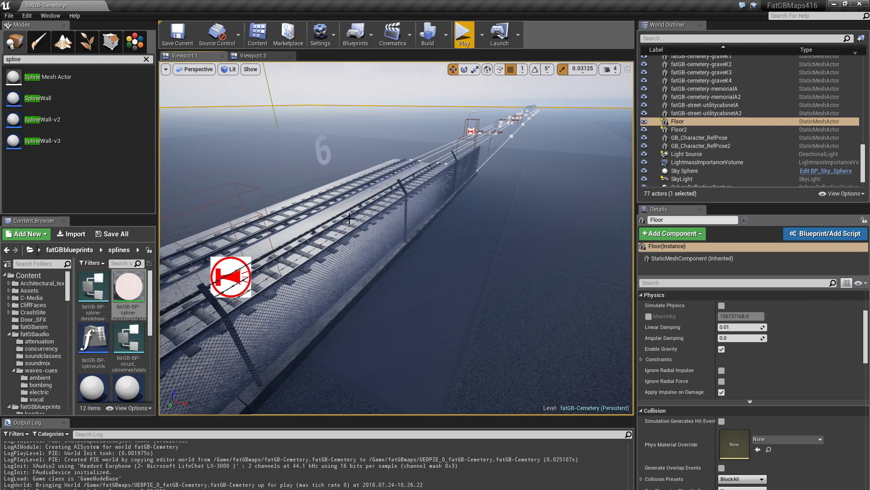
right_click_drag(396, 220, 414, 215)
right_click_drag(424, 251, 403, 205)
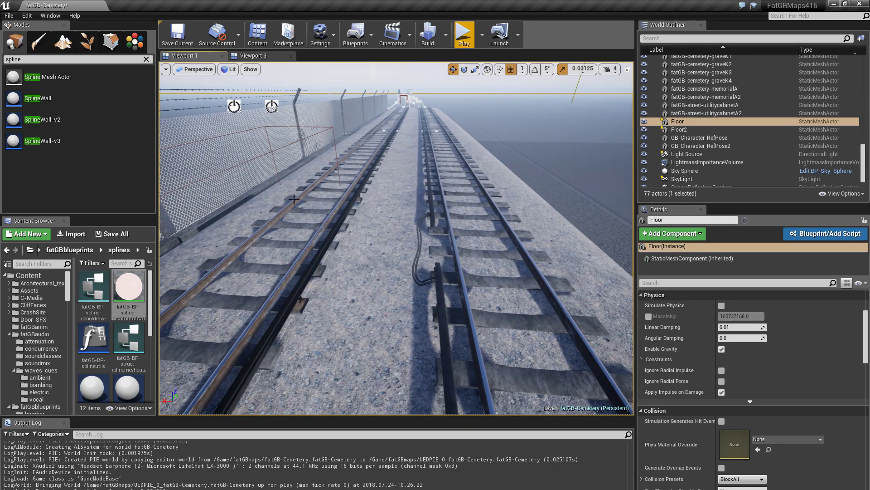
right_click_drag(389, 235, 407, 252)
Step: Select the fatGB-BP-train-trackbed actor and shift a spline point on its centre line sideways across the track
left_click(409, 147)
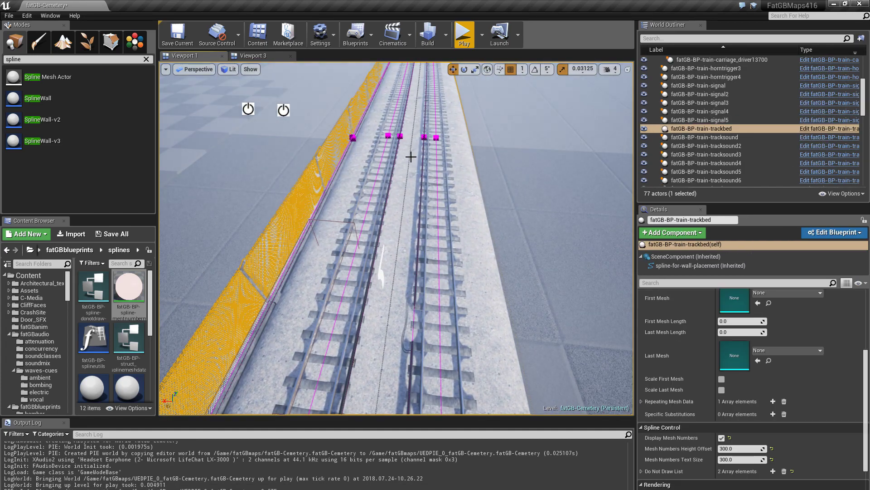
right_click_drag(409, 154, 224, 141)
right_click_drag(390, 200, 374, 169)
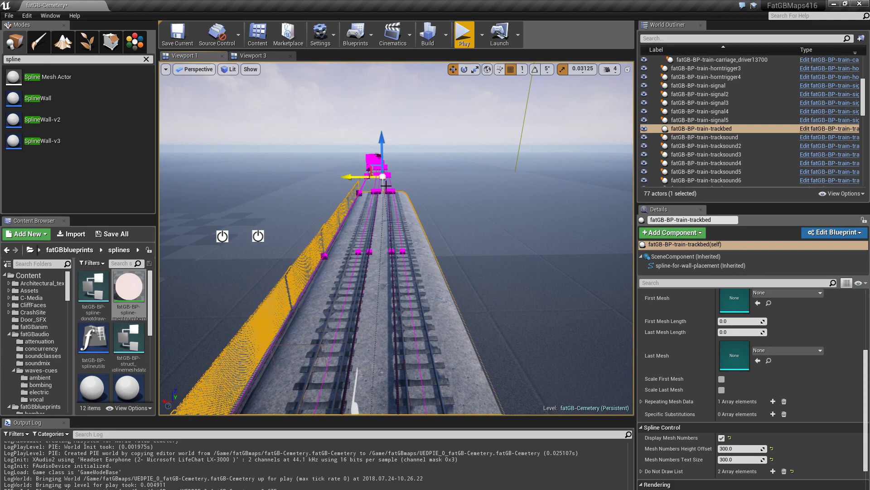
left_click_drag(349, 177, 421, 178)
right_click_drag(421, 178, 379, 161)
left_click_drag(382, 92, 452, 223)
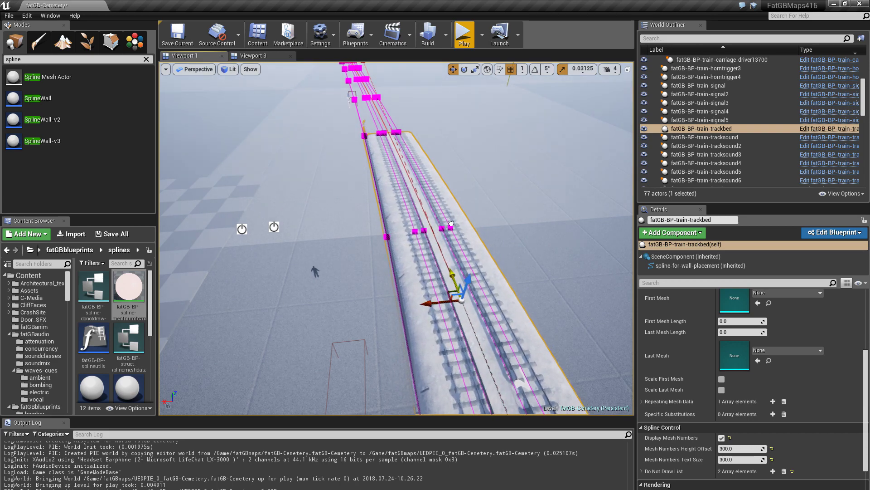
Step: Try scaling the trackbed at the selected spline point, and undo the scale change
mouse_move(431, 305)
left_mouse_down()
mouse_move(567, 297)
mouse_move(408, 313)
mouse_move(431, 297)
mouse_move(426, 272)
mouse_move(434, 313)
mouse_move(432, 295)
left_mouse_up()
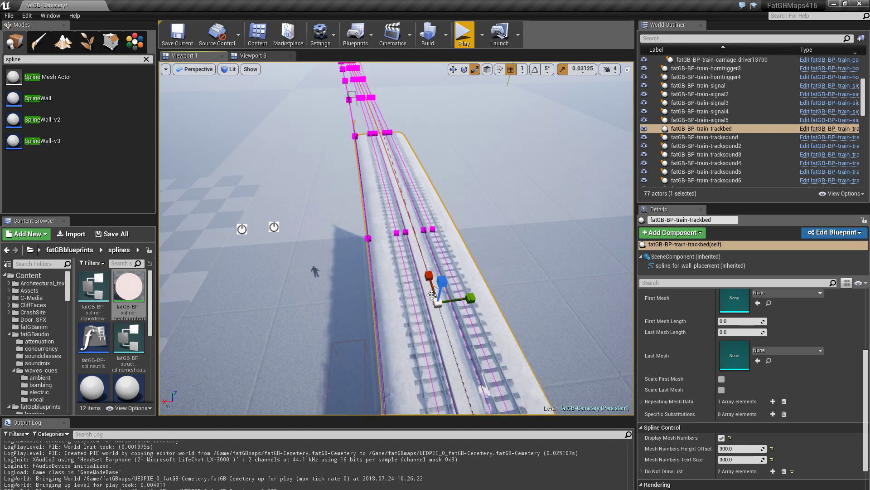
left_click(407, 330)
key("ctrl+z")
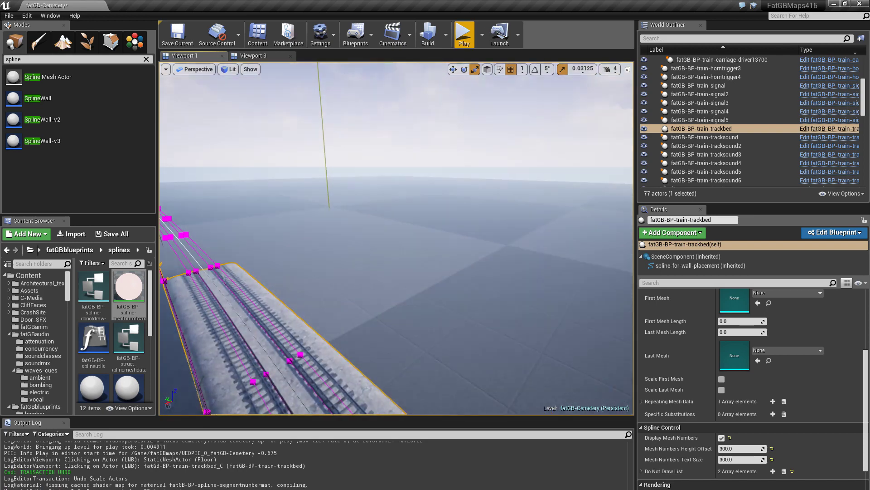
Step: Select the Floor in place of the trackbed and examine the rails and fence around segment number 7 in both directions
key("s")
right_click_drag(407, 318, 390, 330)
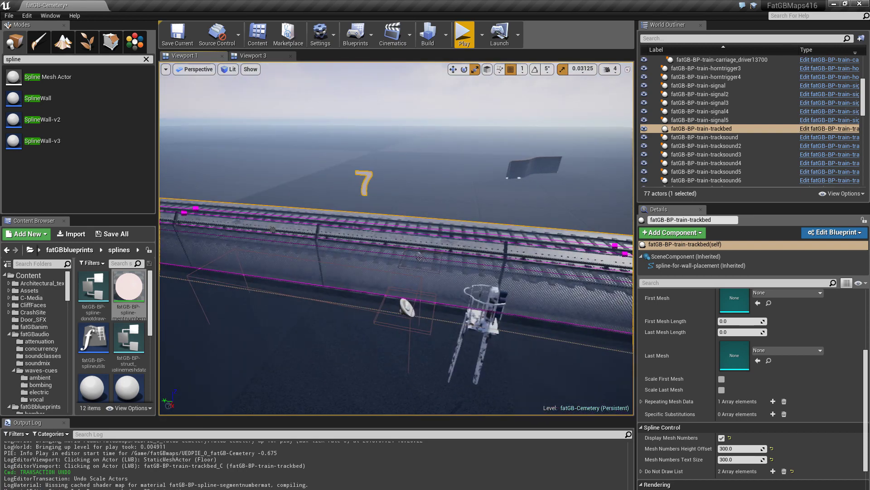
left_click(380, 207)
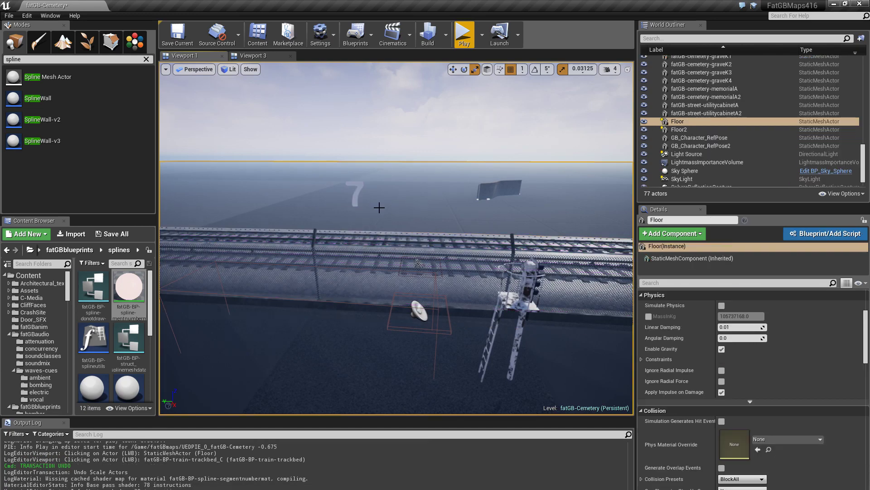
mouse_move(354, 196)
right_mouse_down()
mouse_move(497, 182)
mouse_move(357, 194)
mouse_move(363, 210)
mouse_move(313, 214)
right_mouse_up()
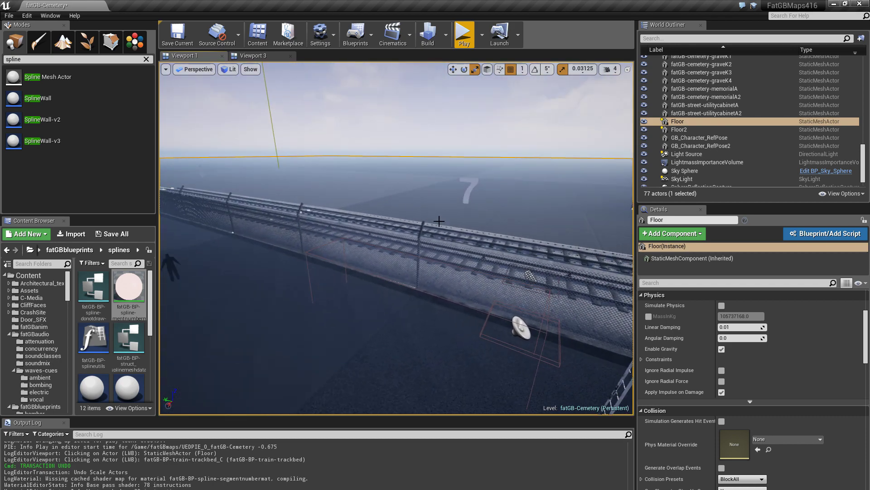
right_click_drag(396, 238, 438, 219)
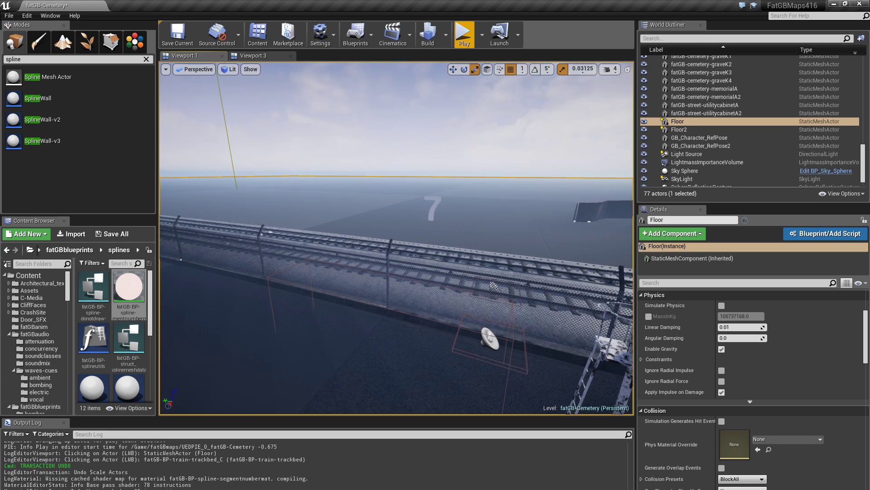
key("q")
key("e")
key("e")
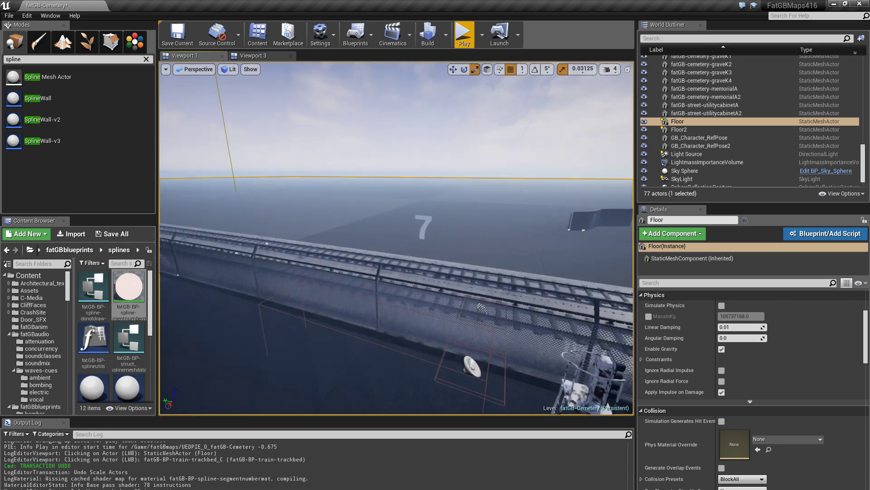
right_click_drag(396, 238, 503, 238)
right_click_drag(367, 198, 361, 199)
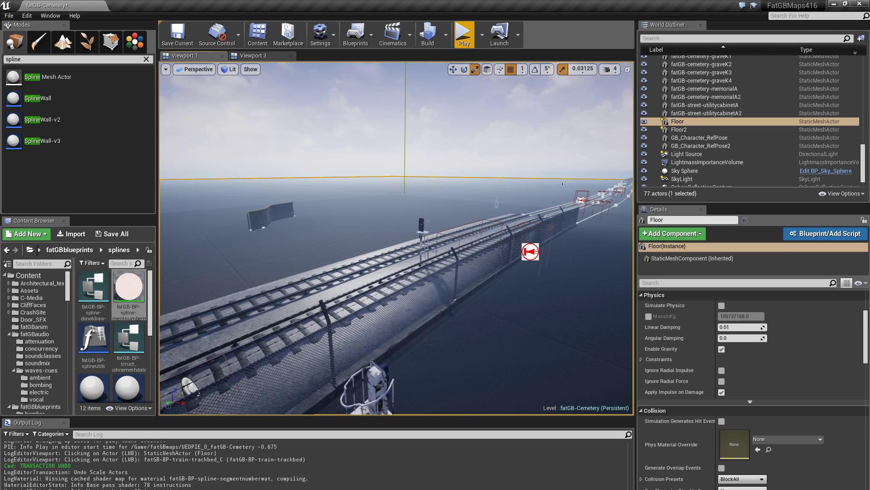
right_click_drag(361, 199, 414, 178)
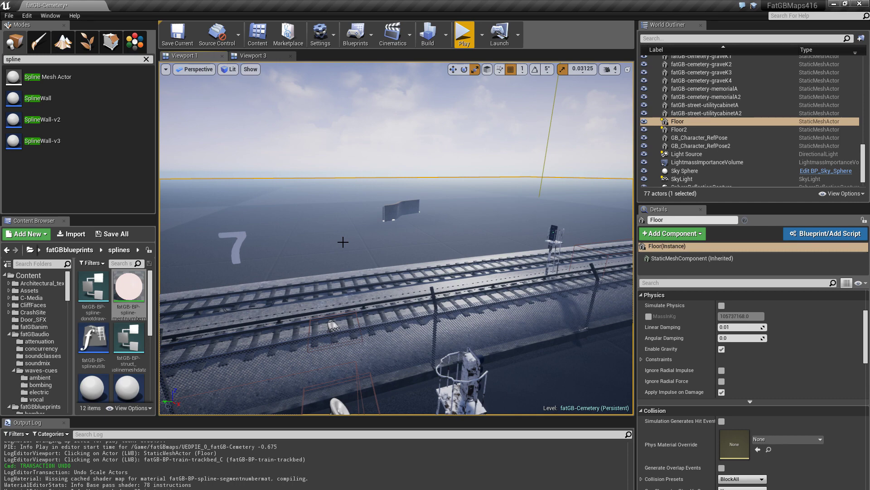
right_click_drag(326, 248, 182, 208)
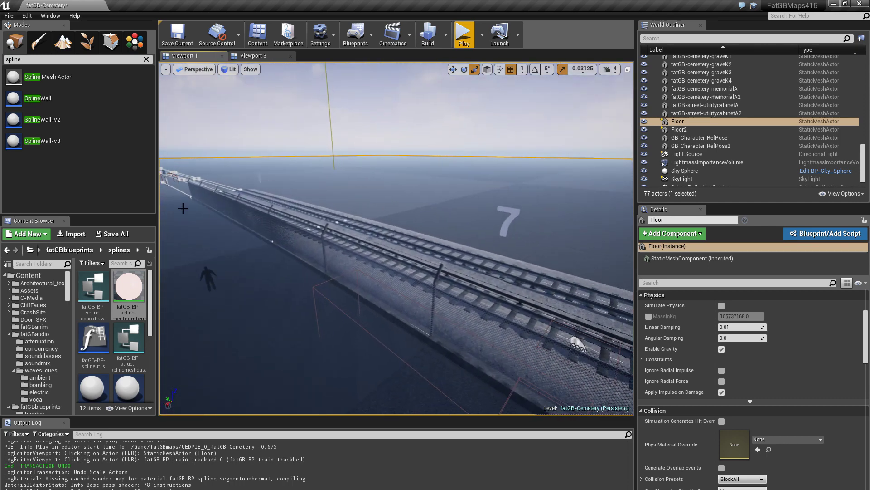
right_click_drag(386, 278, 551, 278)
right_click_drag(372, 263, 349, 283)
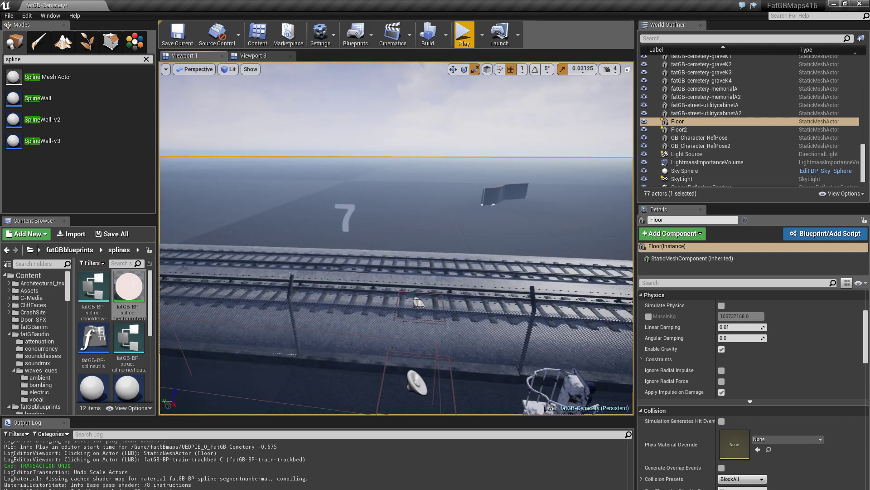